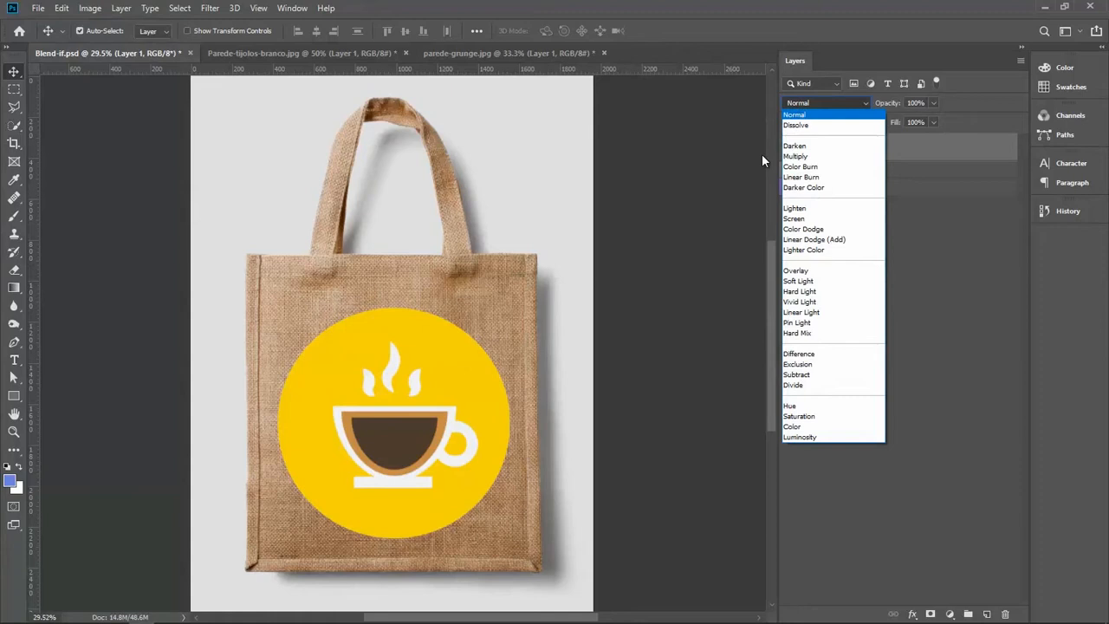
Step: Open the blending options of Layer 1, the coffee logo, and move the dialog clear of the artwork
left_click(762, 153)
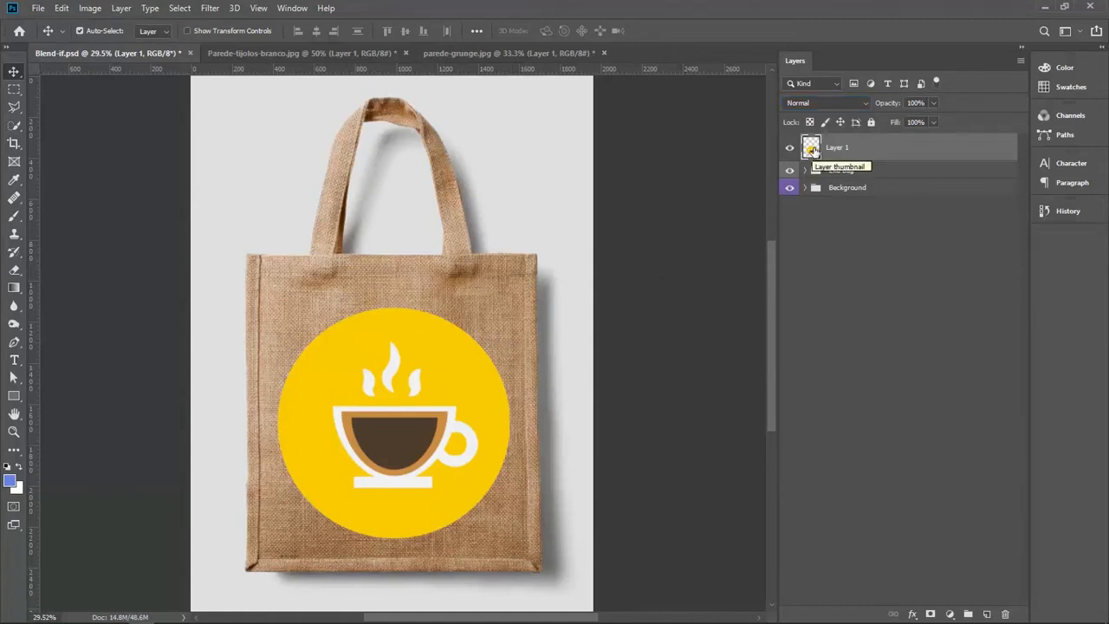
right_click(849, 147)
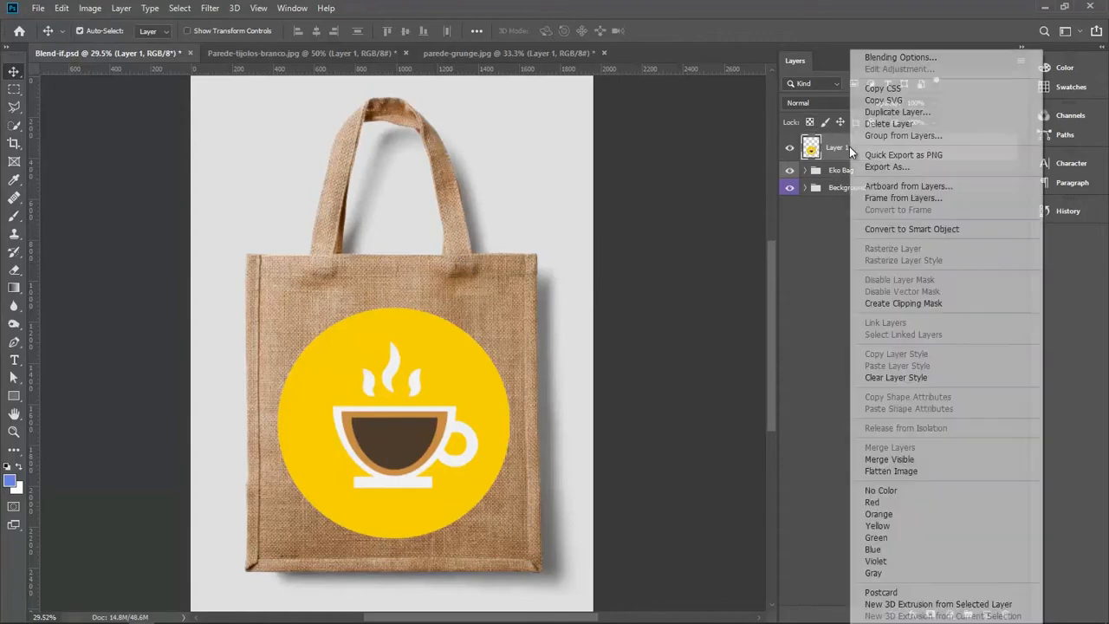
left_click(887, 59)
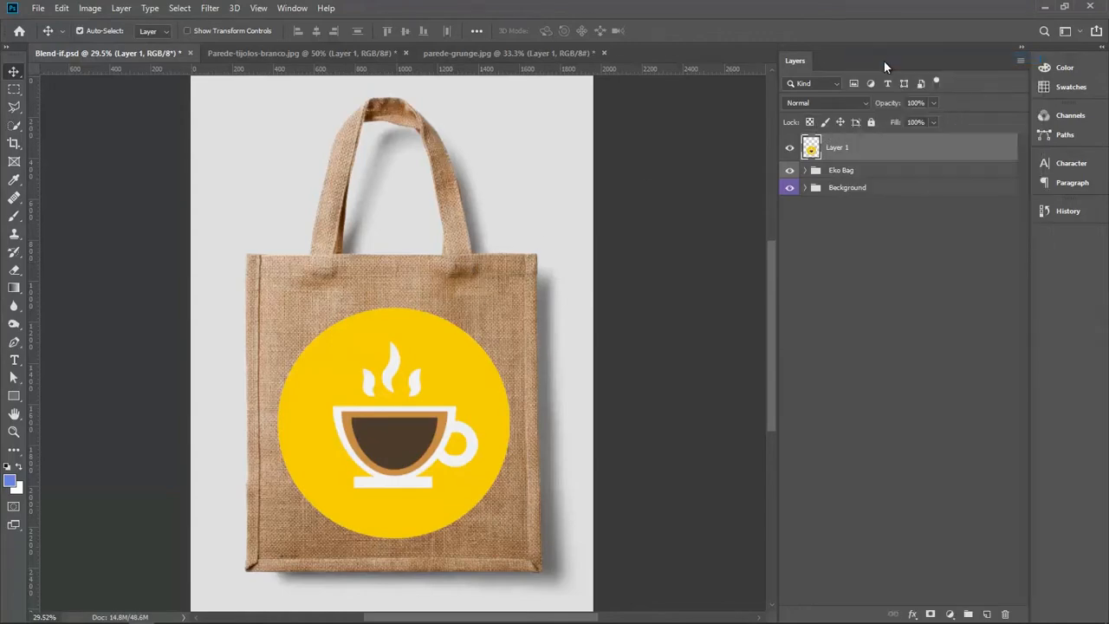
left_click_drag(637, 53, 687, 126)
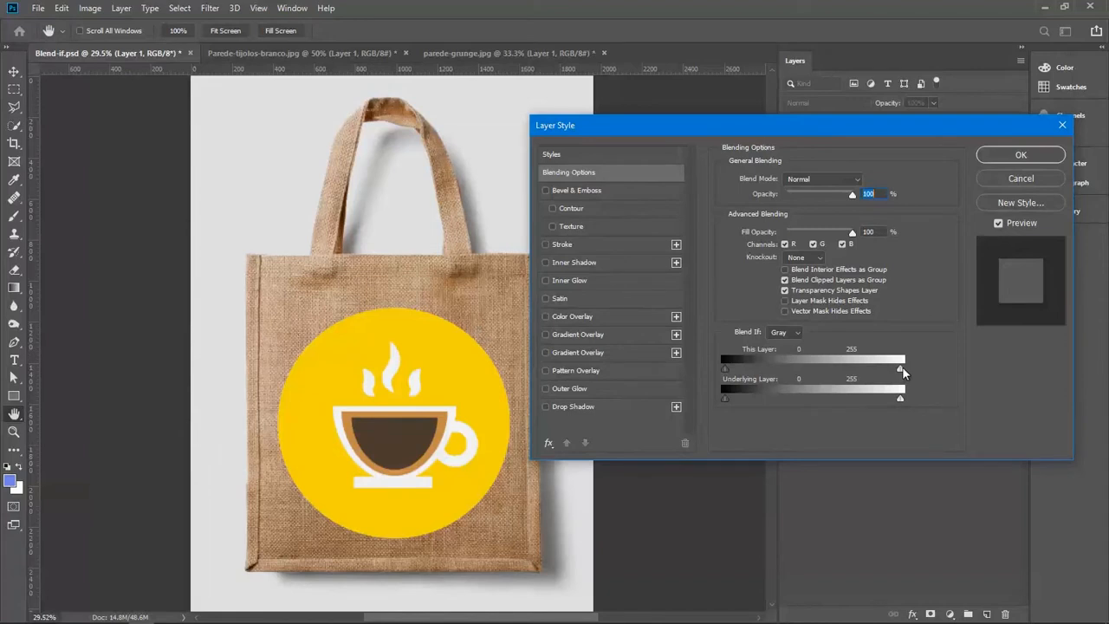
Step: Test Blend If on This Layer with white at 212 and black at 88, returning them to 253 and 0
left_click_drag(897, 370, 870, 369)
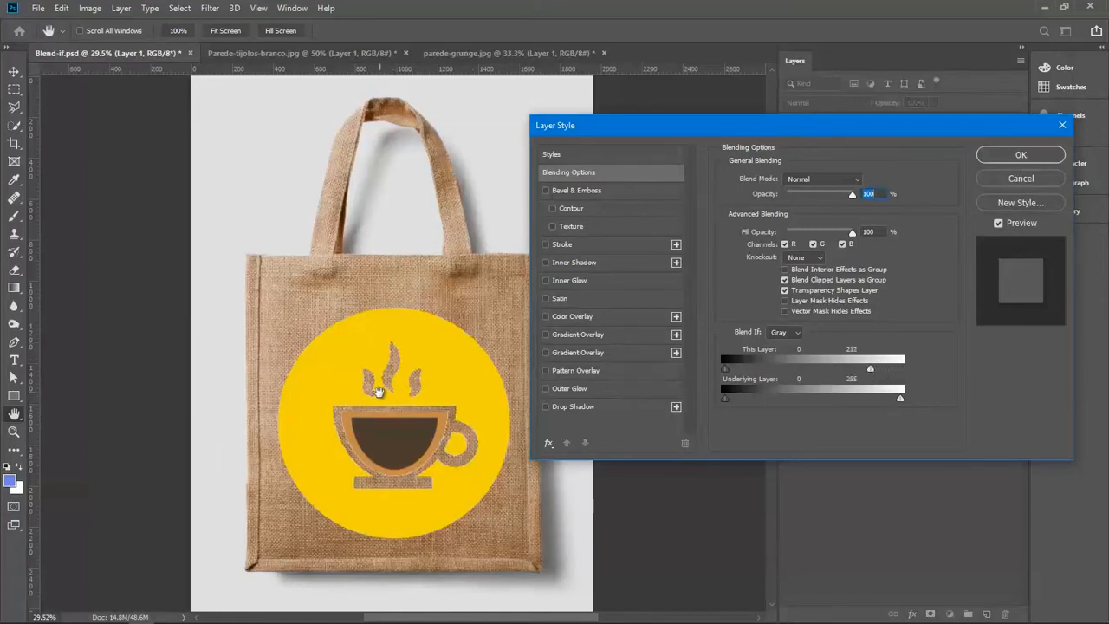
left_click_drag(870, 369, 898, 369)
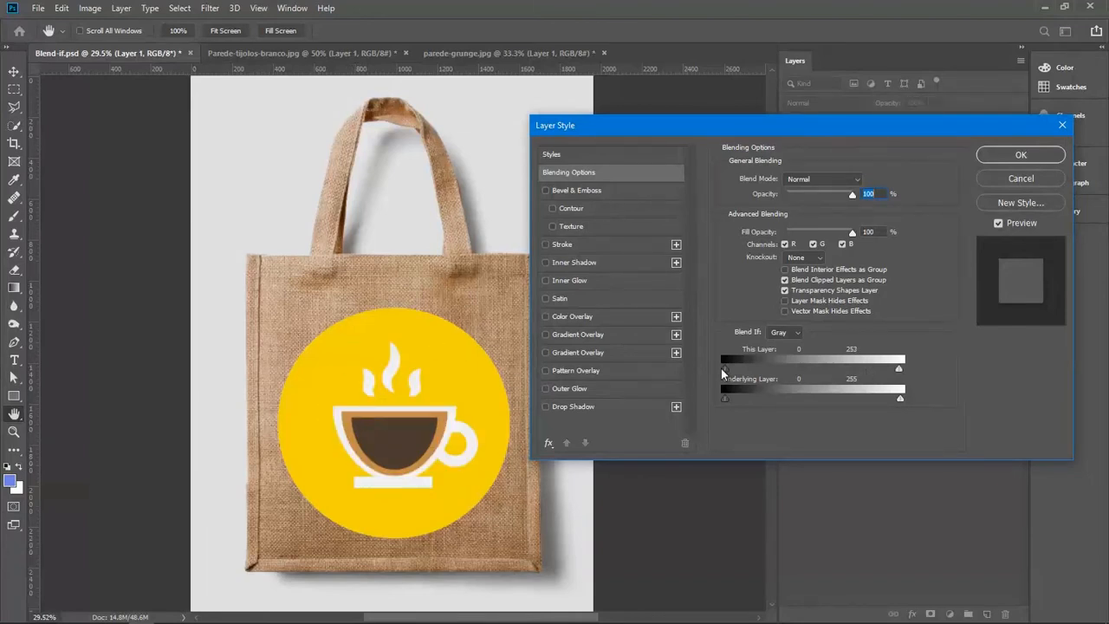
left_click_drag(725, 371, 785, 368)
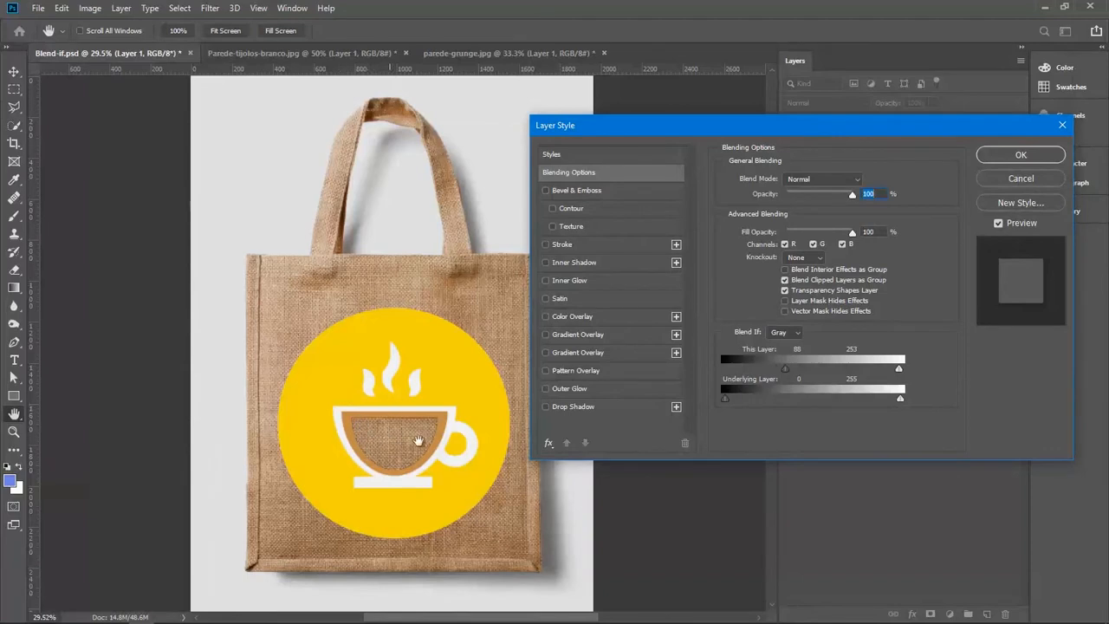
left_click_drag(788, 368, 724, 370)
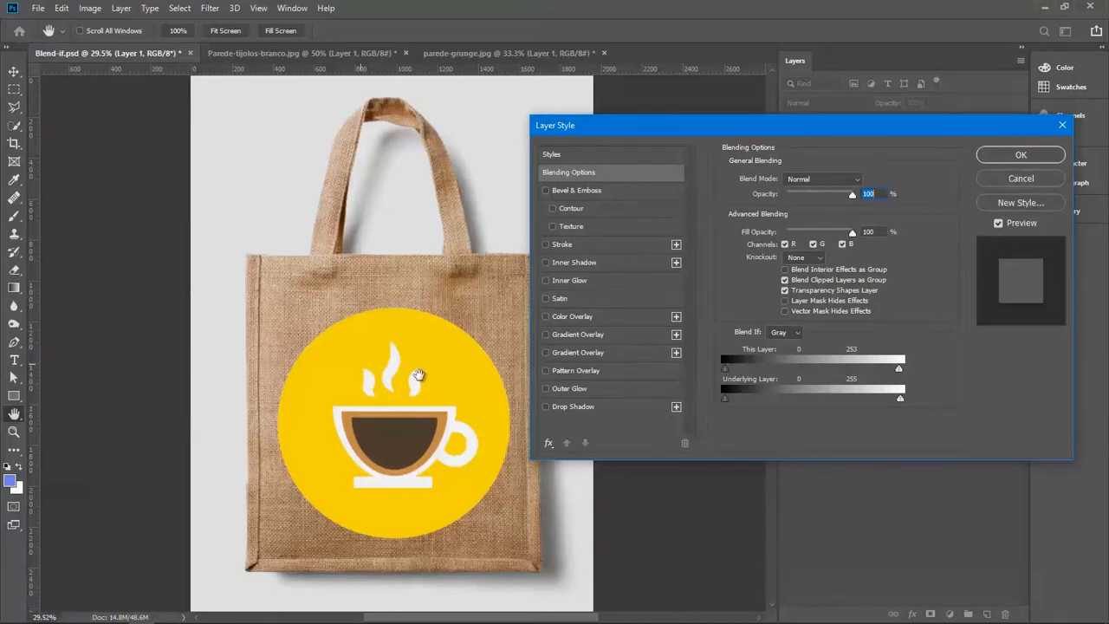
Step: Try lowering the Underlying Layer's white Blend If value to 157, then restore it to 255
left_click_drag(879, 401, 847, 400)
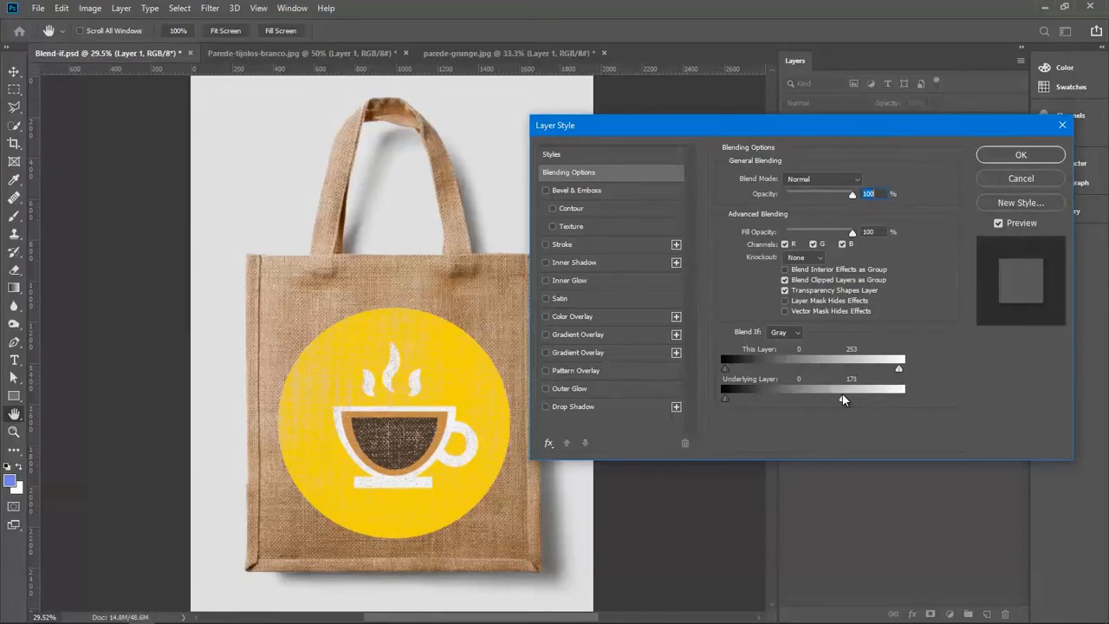
left_click_drag(837, 399, 833, 398)
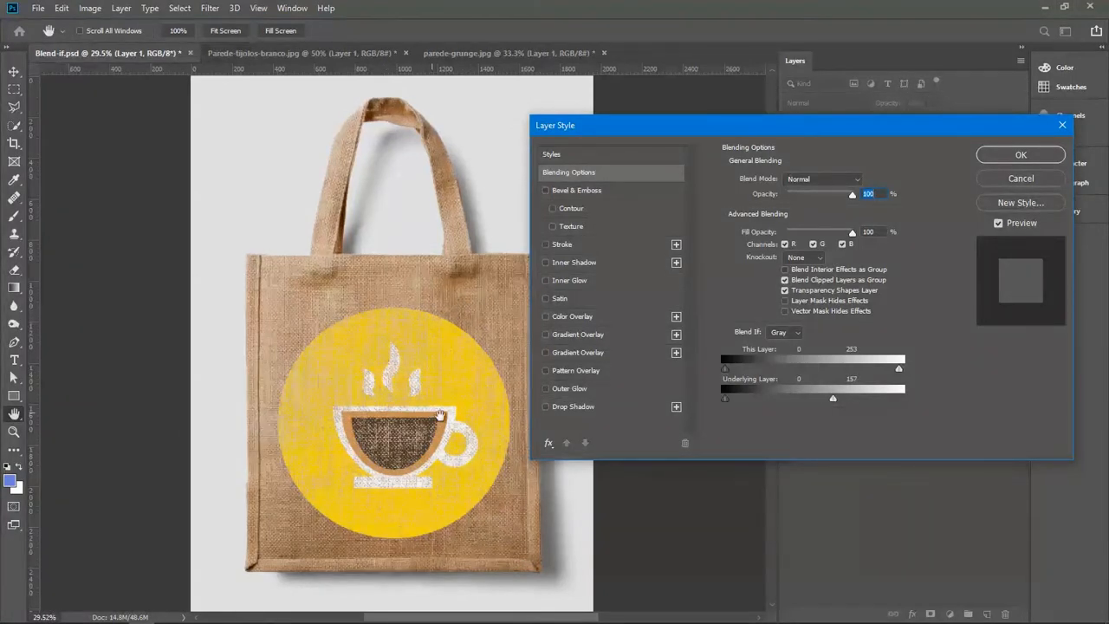
left_click_drag(839, 397, 901, 397)
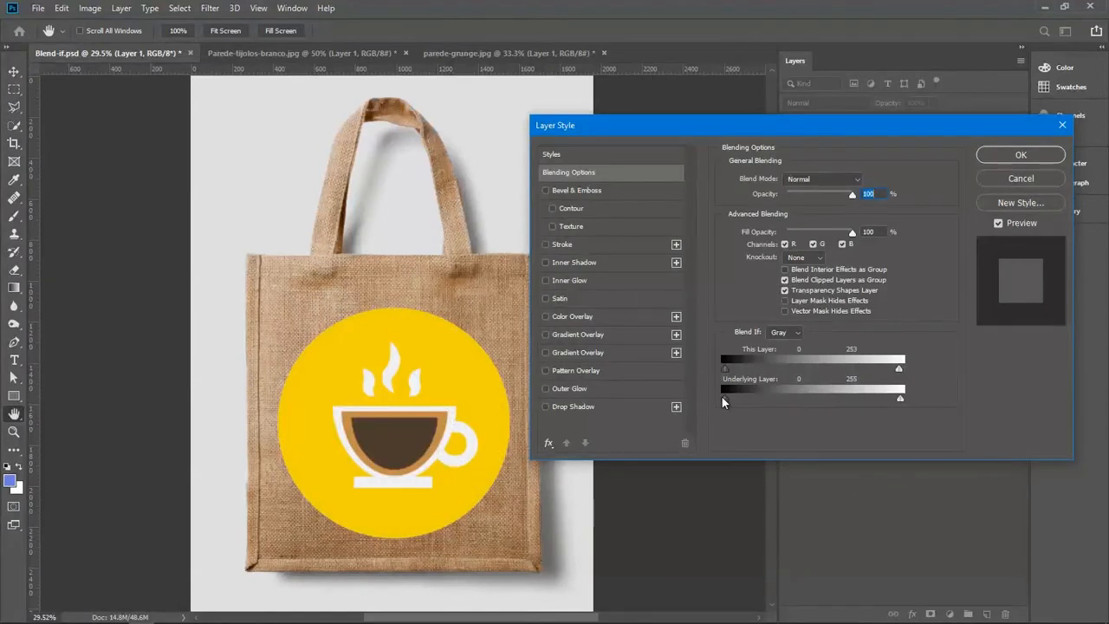
Step: Try raising the Underlying Layer's black Blend If value to 102 and examine how the burlap weave shows through the logo up close
left_click_drag(723, 399, 794, 396)
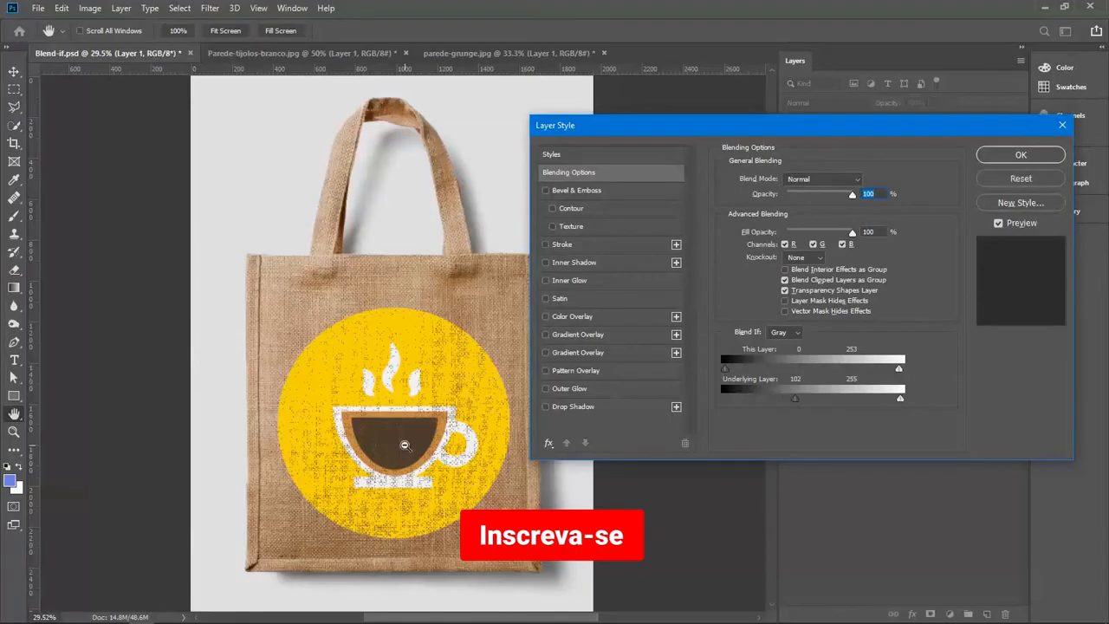
scroll(405, 445, "up", 5)
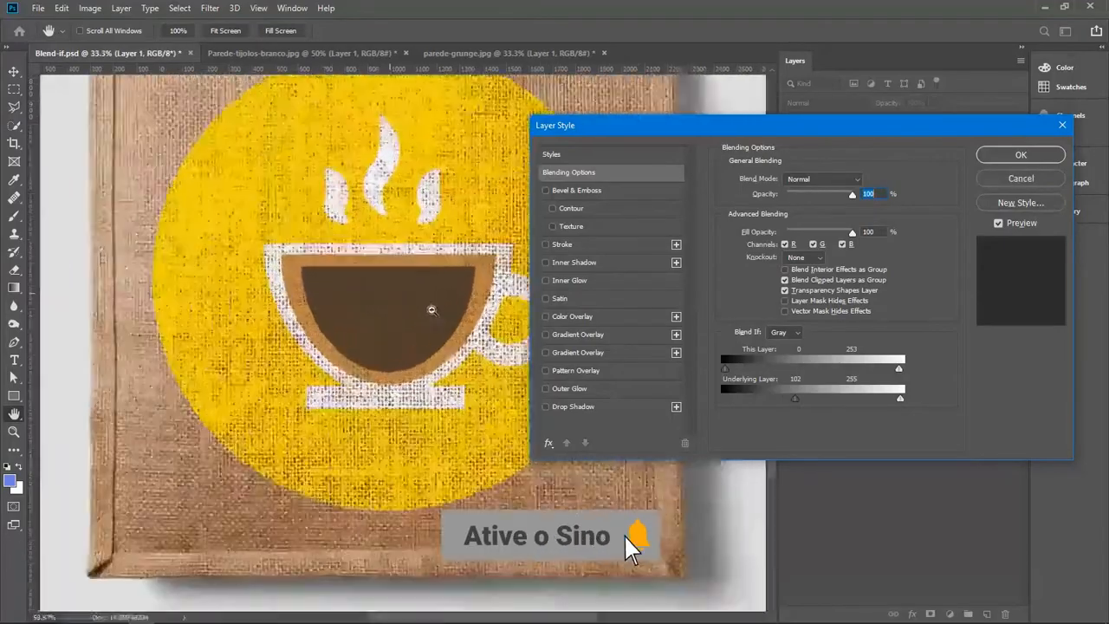
scroll(431, 310, "up", 5)
left_click_drag(398, 324, 385, 445)
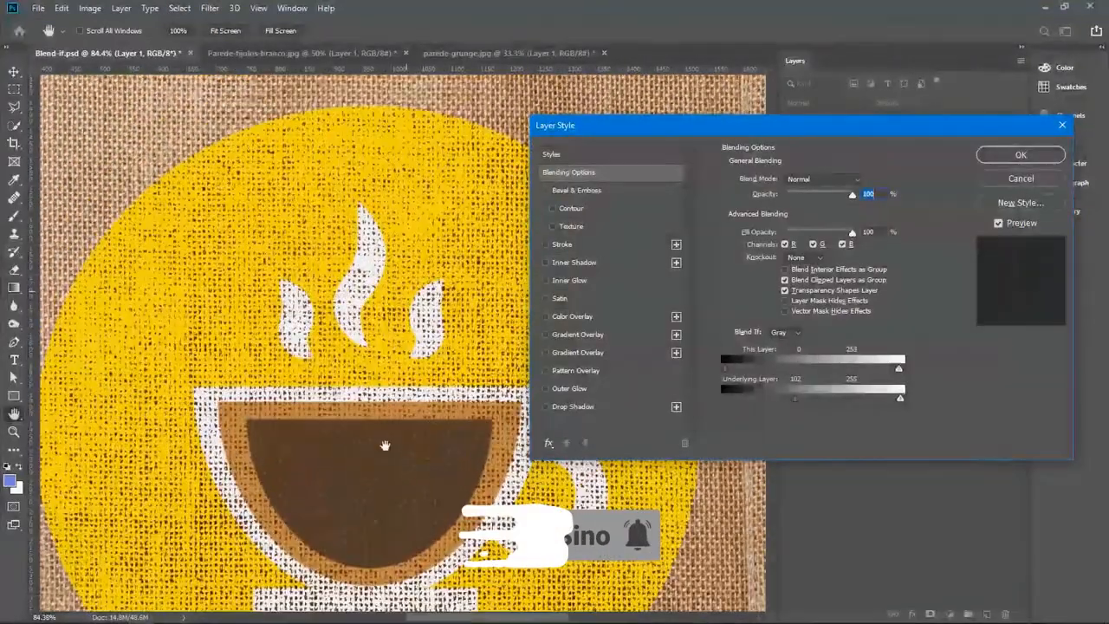
scroll(334, 316, "up", 6)
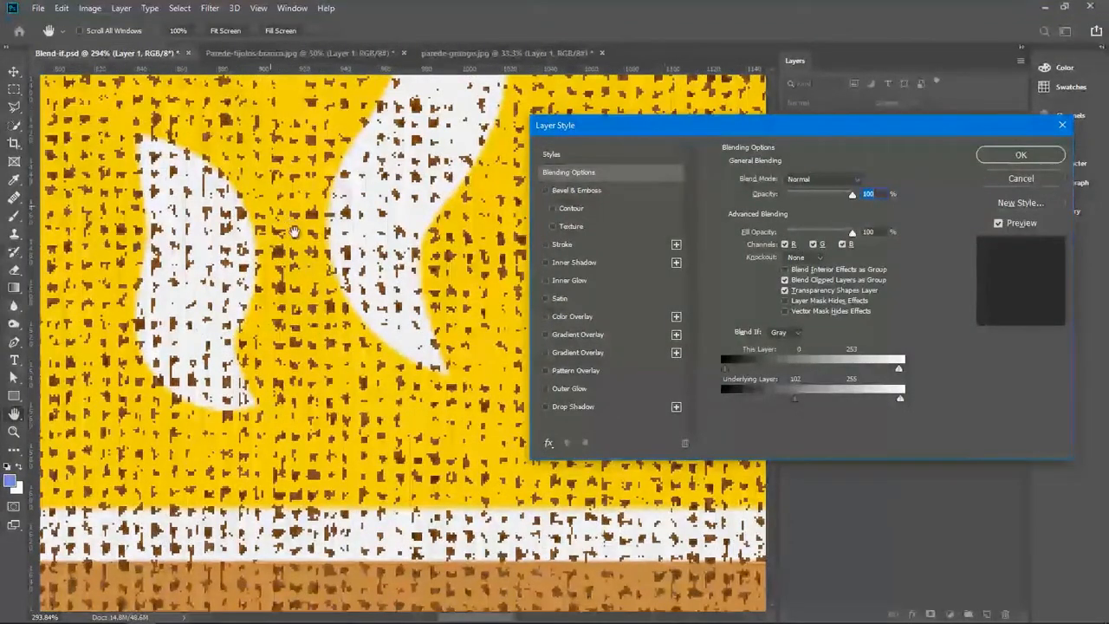
left_click_drag(295, 232, 368, 468)
left_click_drag(312, 269, 310, 330)
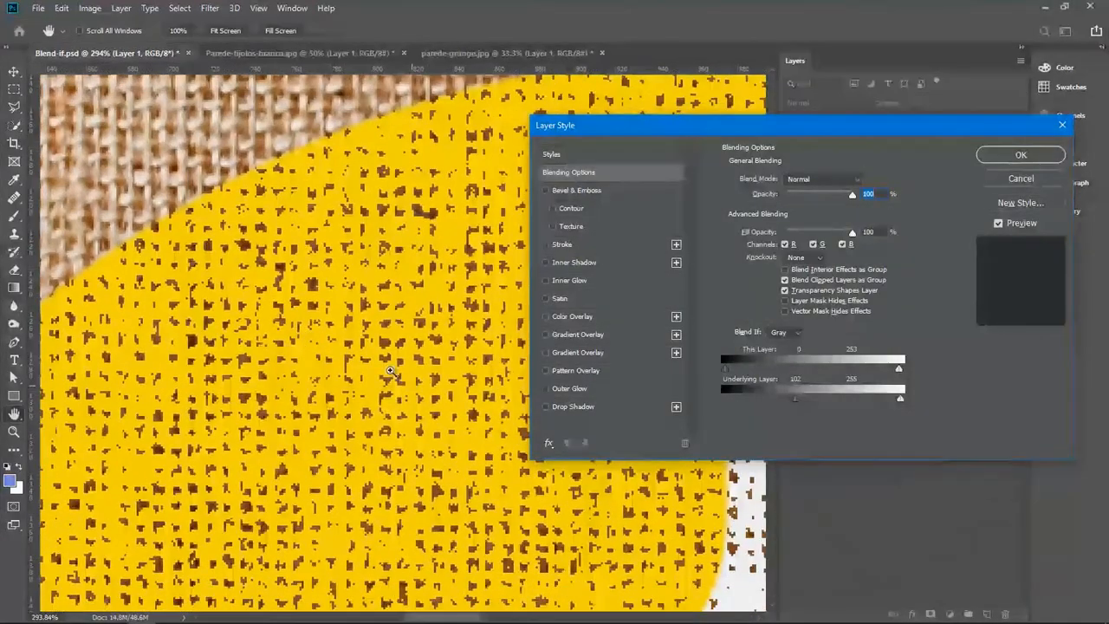
scroll(390, 371, "down", 6)
left_click_drag(355, 472, 310, 267)
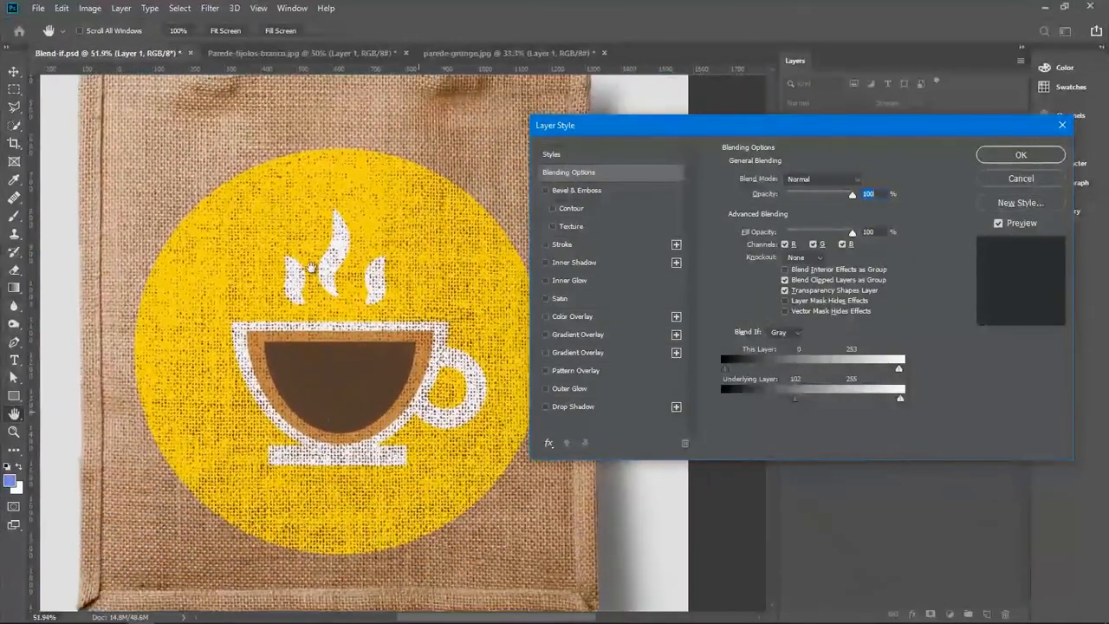
Step: Split the Underlying Layer's black Blend If slider to 14 / 155 for a soft transition into the fabric
left_click_drag(794, 398, 730, 398)
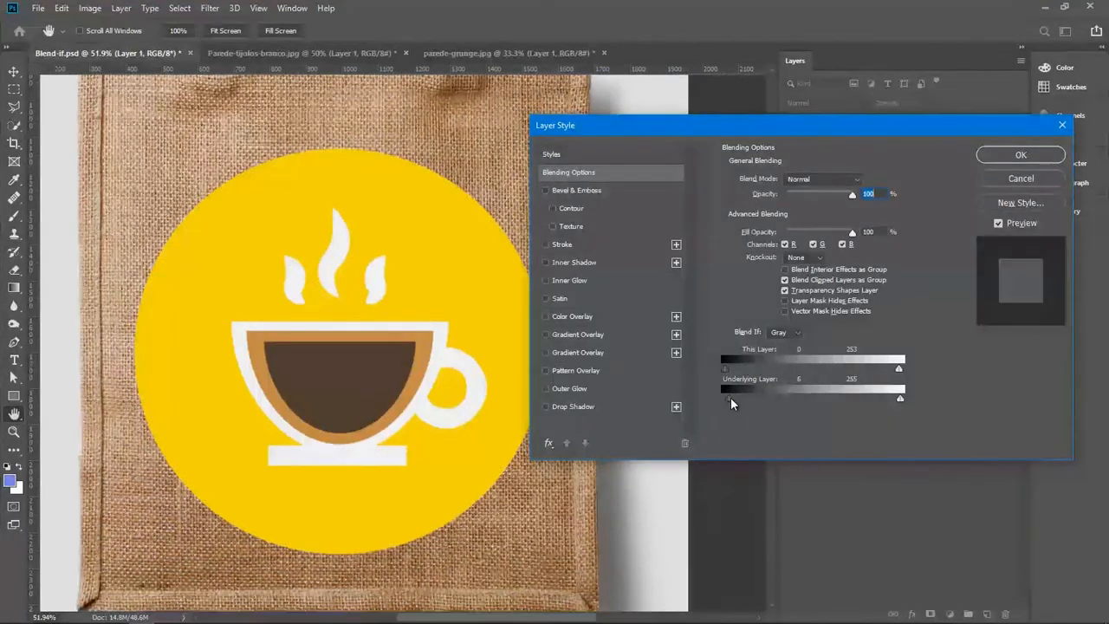
key("alt")
left_click_drag(737, 397, 738, 398)
left_click_drag(809, 396, 833, 397)
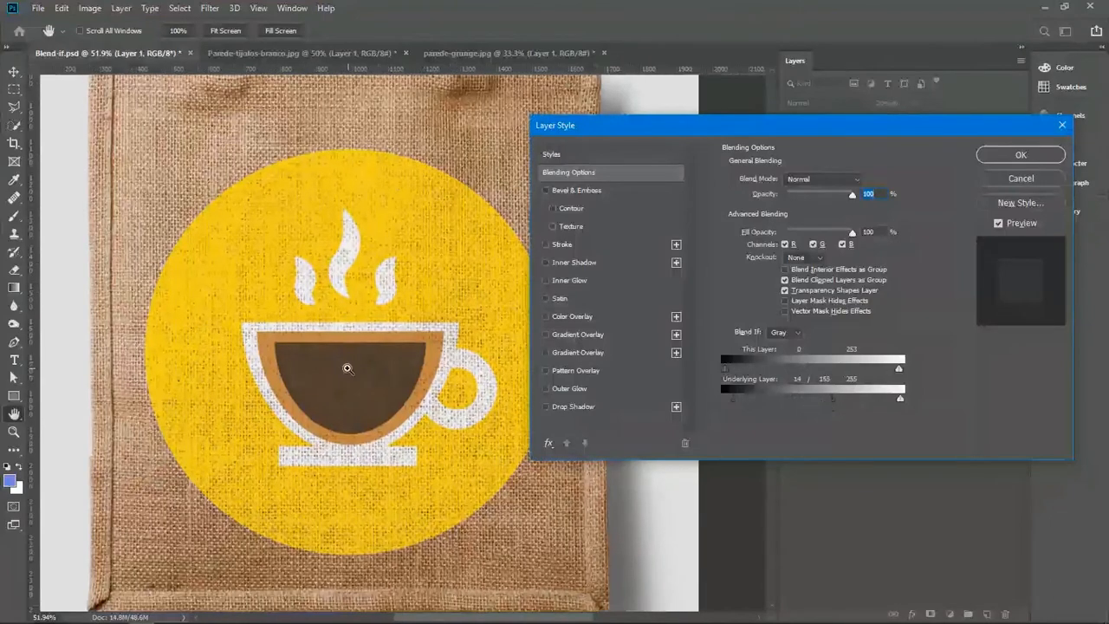
left_click_drag(347, 367, 414, 488)
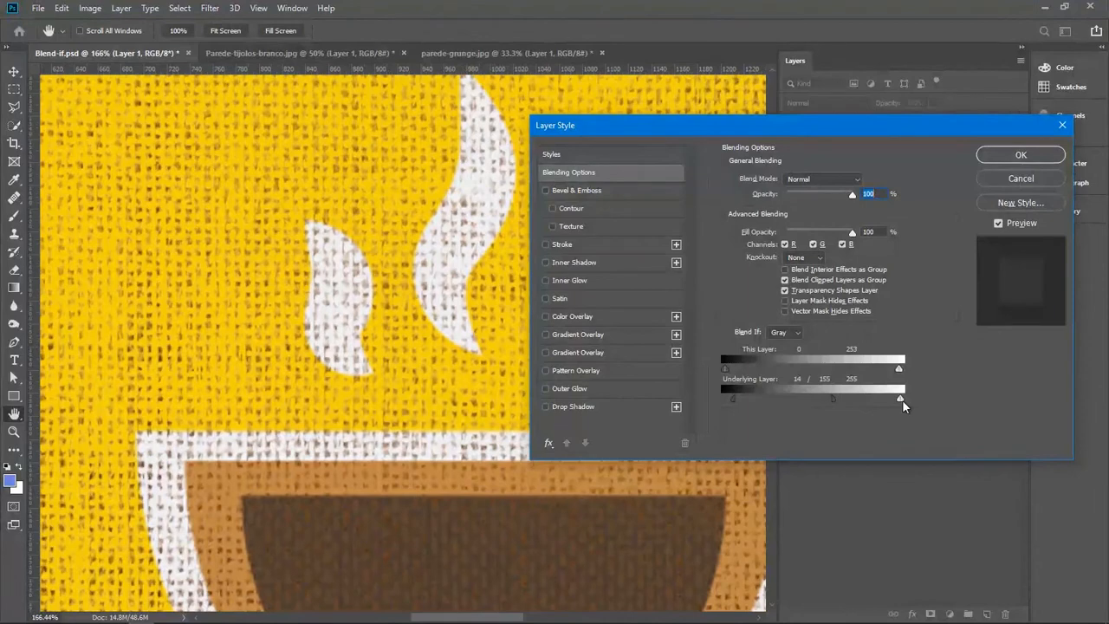
Step: Split the Underlying Layer's white Blend If slider to 136 / 249 and raise the upper black value to 177
left_click_drag(898, 399, 818, 398)
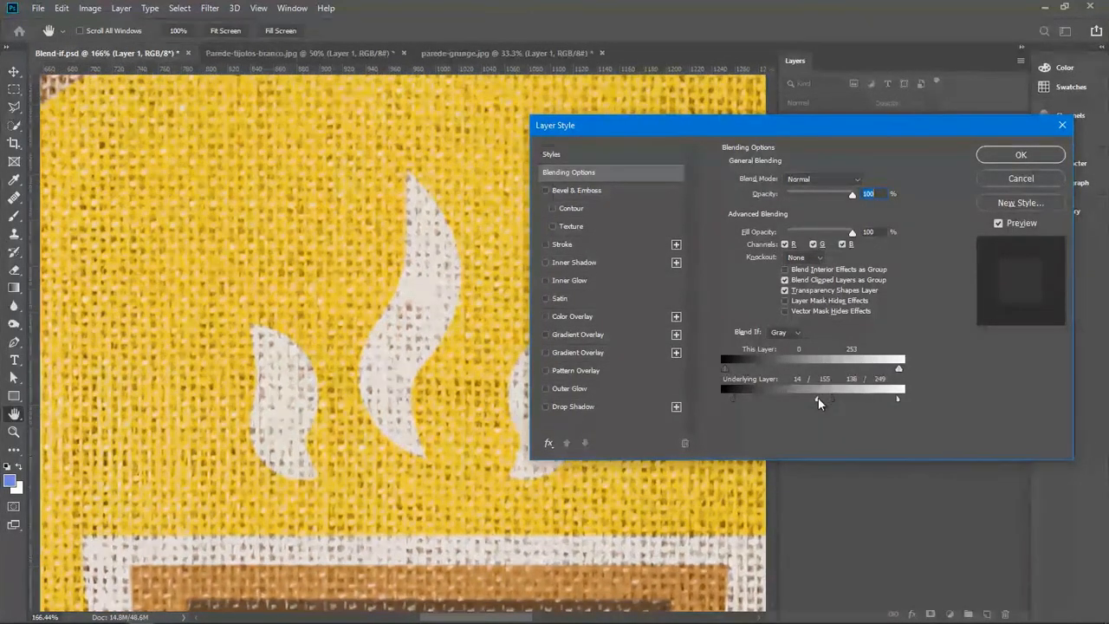
scroll(357, 297, "down", 8)
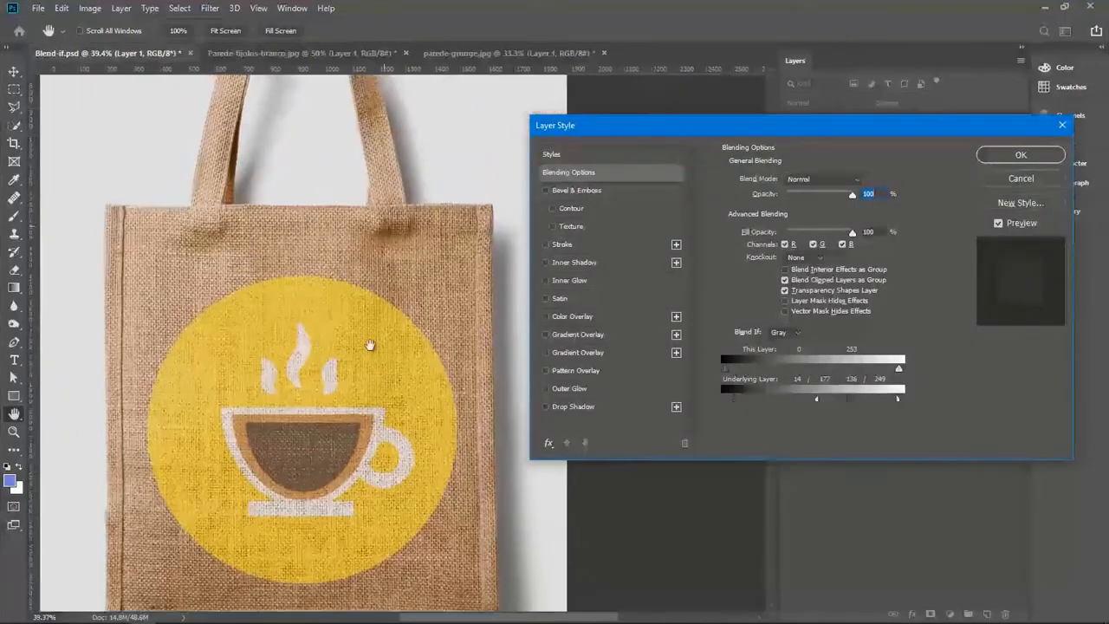
scroll(365, 344, "down", 2)
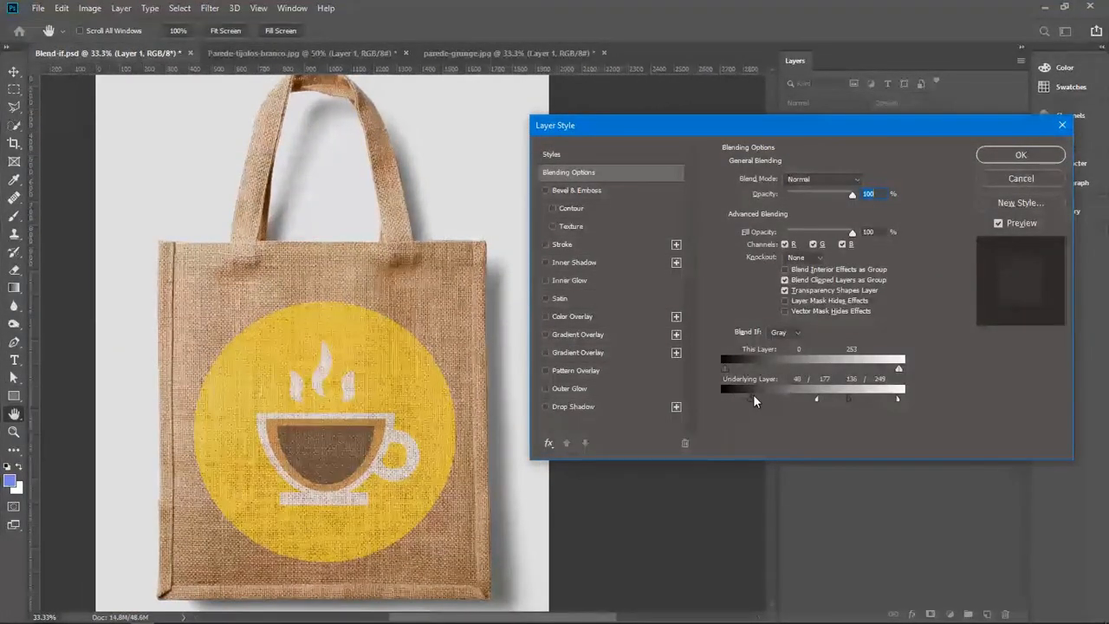
Step: Fine-tune the Underlying Layer split to about 78 for the lower black and 240 for the upper white value, and apply the blending
left_click_drag(754, 396, 778, 398)
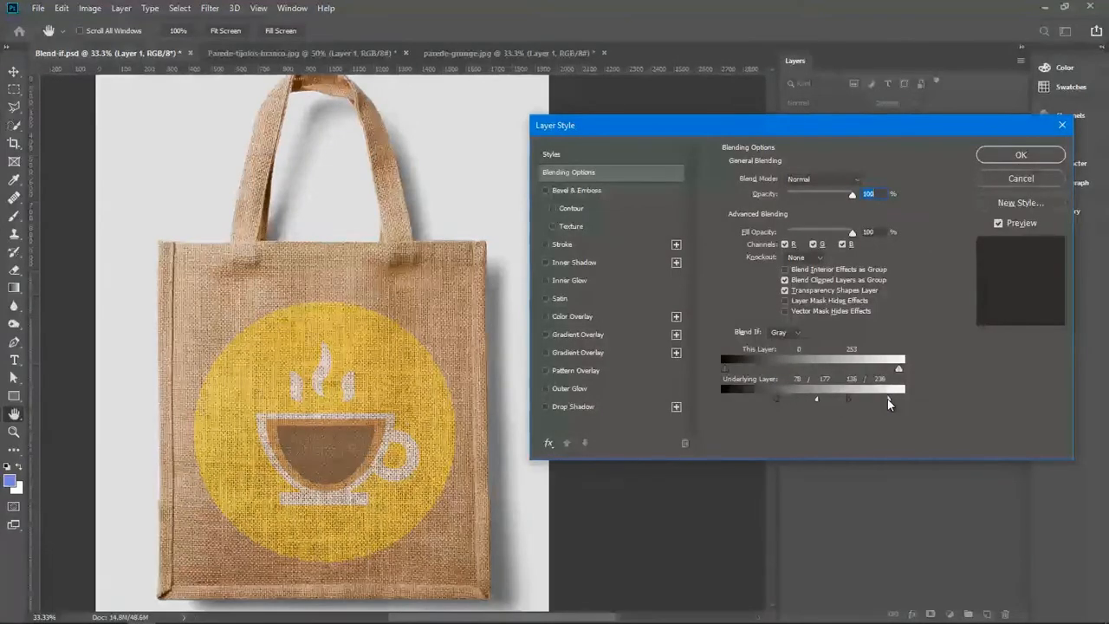
left_click_drag(848, 399, 840, 399)
mouse_move(824, 399)
left_mouse_down()
mouse_move(836, 400)
mouse_move(815, 398)
mouse_move(828, 400)
left_mouse_up()
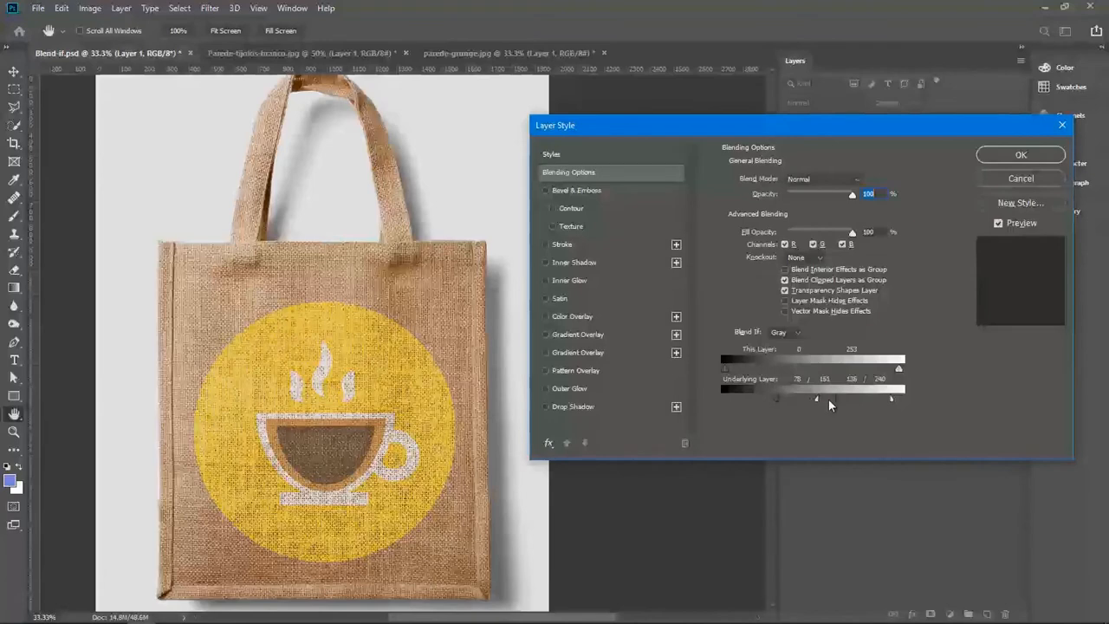
left_click(1022, 156)
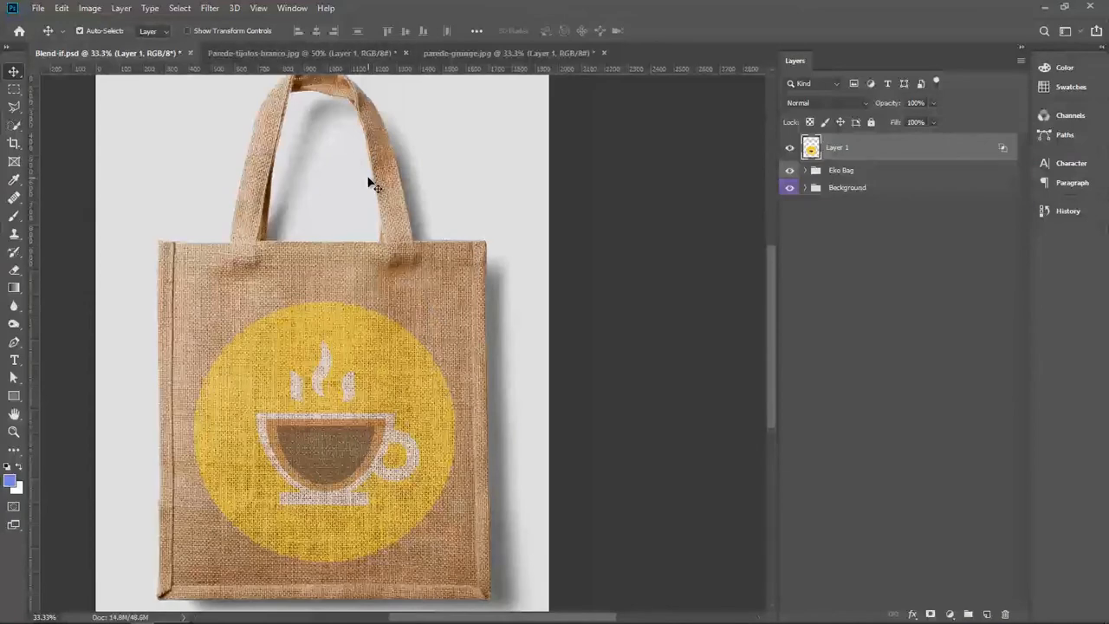
Step: Switch to Parede-tijolos-branco.jpg, compare the wall with the logo layer hidden and shown, and open that layer's blending options
left_click(309, 54)
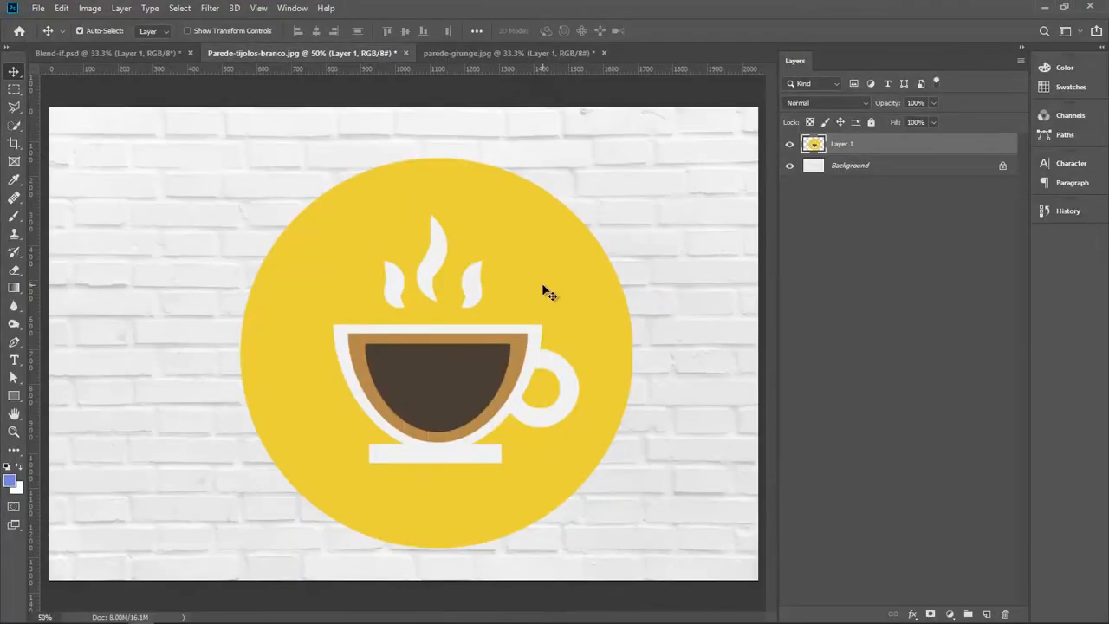
right_click(842, 144)
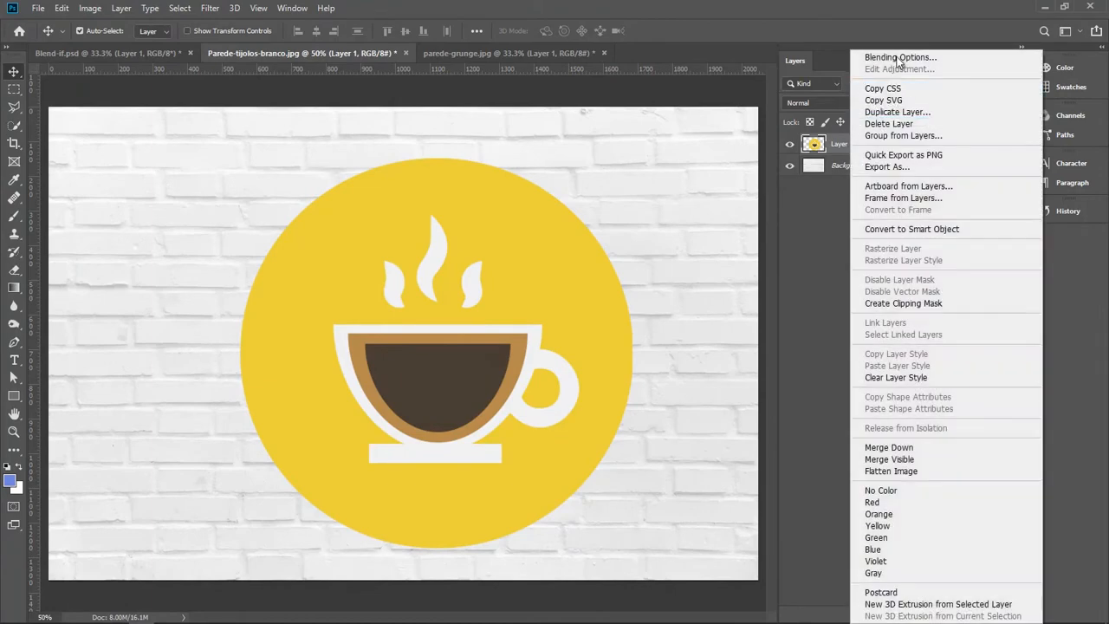
left_click(230, 181)
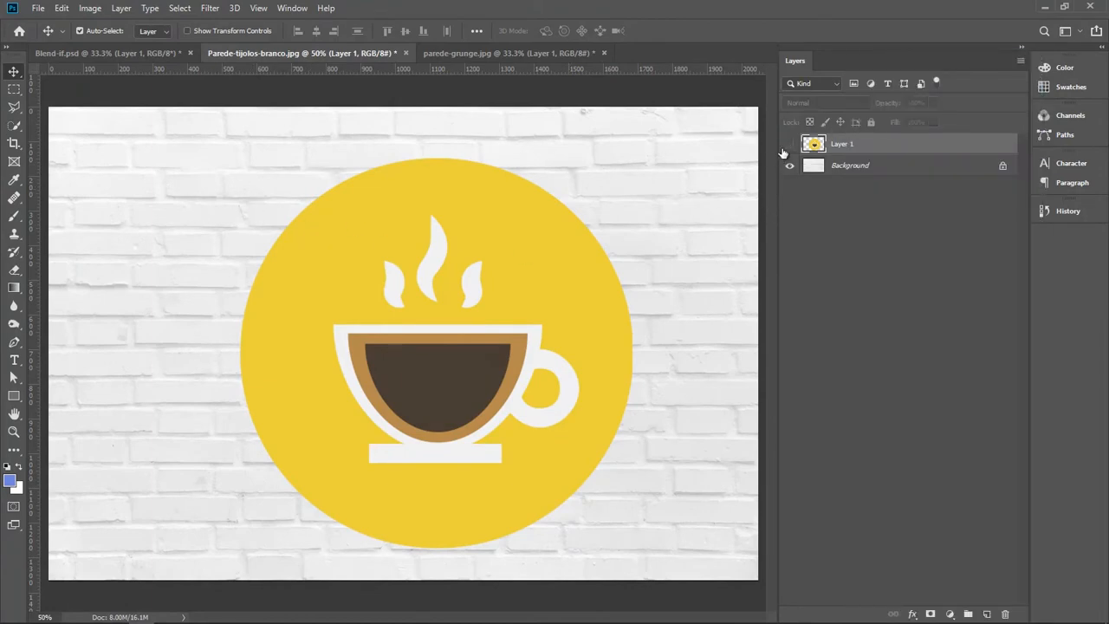
left_click(790, 144)
left_click(789, 144)
right_click(846, 145)
left_click(905, 55)
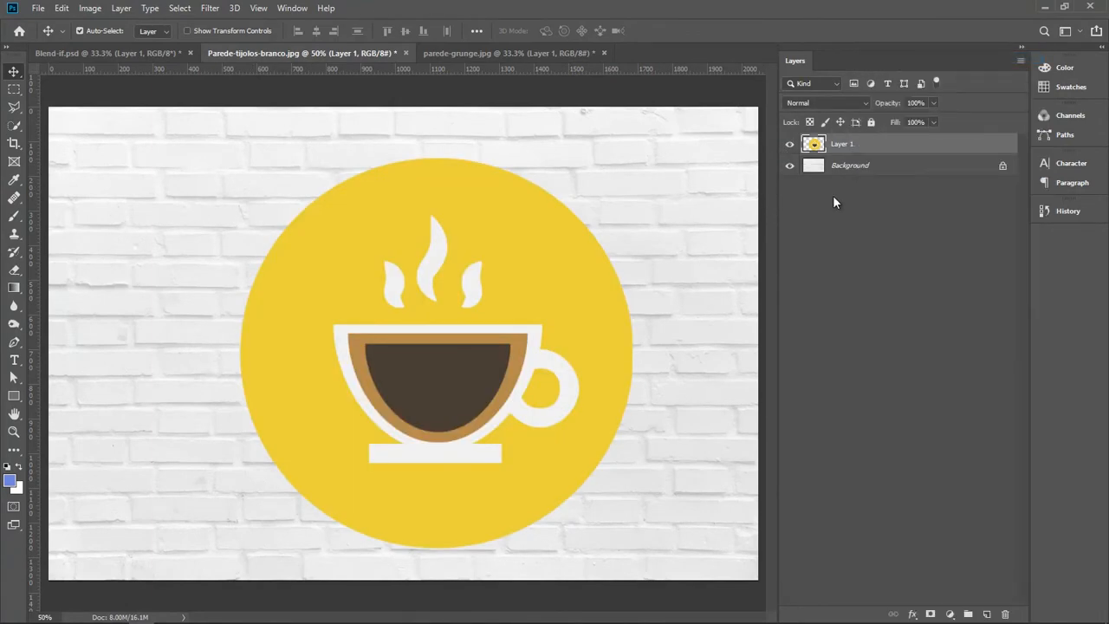
Step: Split the Underlying Layer's white Blend If slider to 226 / 255, raise the black slider slightly, and apply the blending
left_click_drag(899, 398, 880, 397)
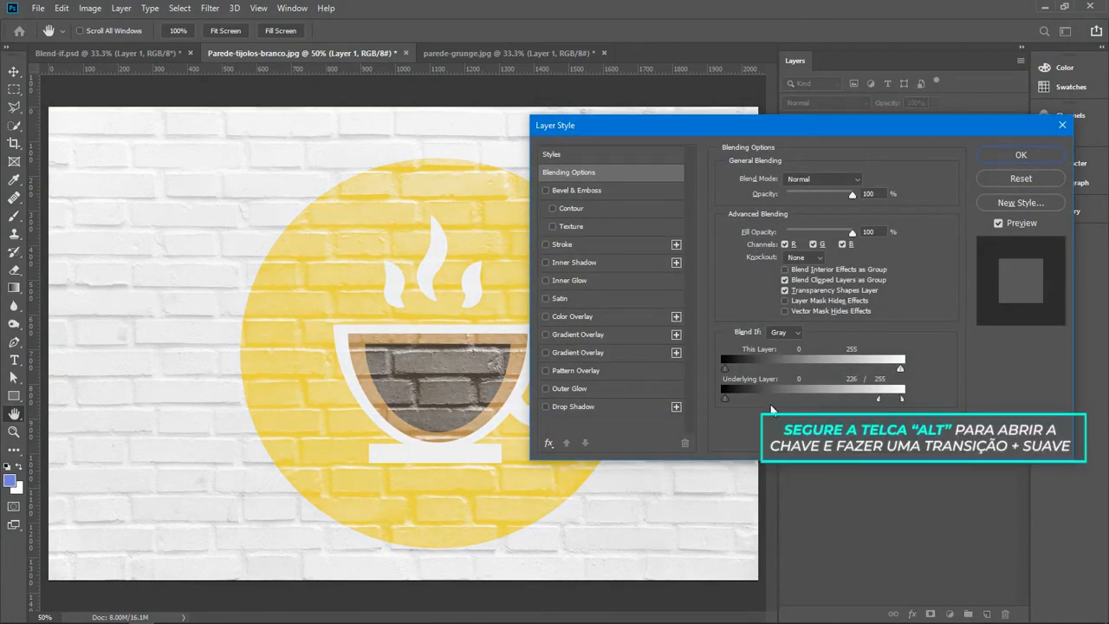
left_click_drag(725, 398, 730, 397)
left_click(1019, 157)
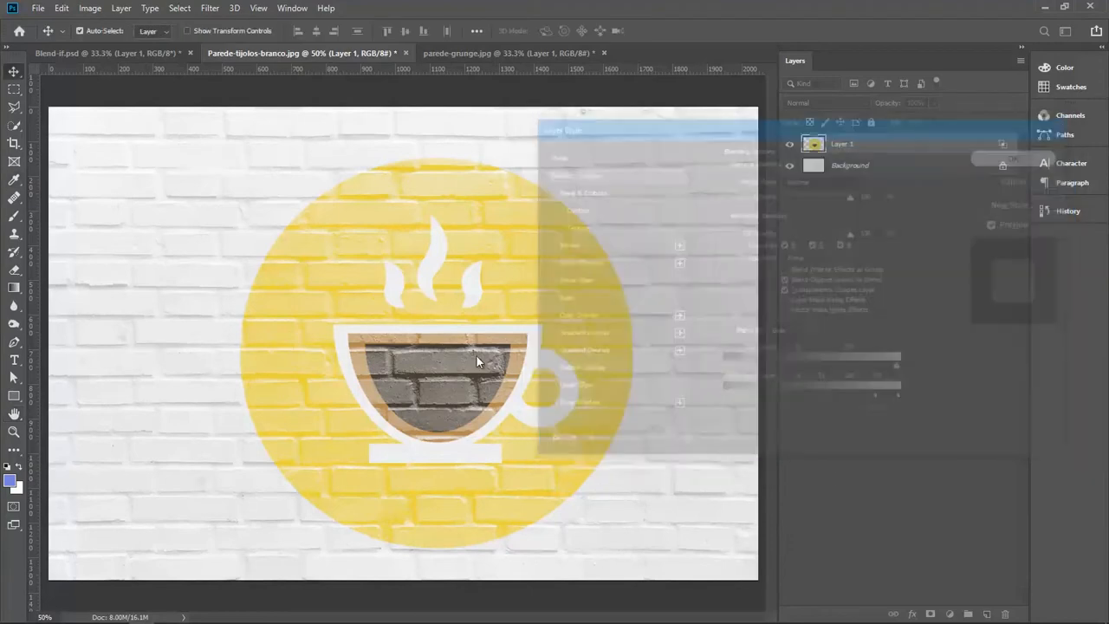
Step: Set the brick wall logo layer's blend mode to Multiply and check the result up close
left_click(823, 103)
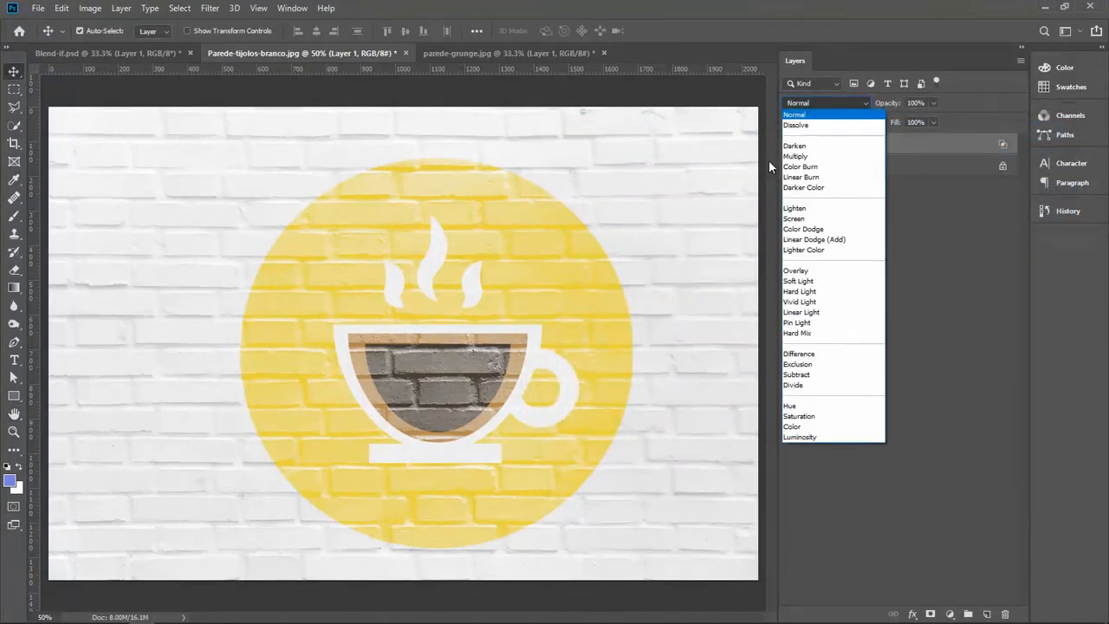
left_click(805, 157)
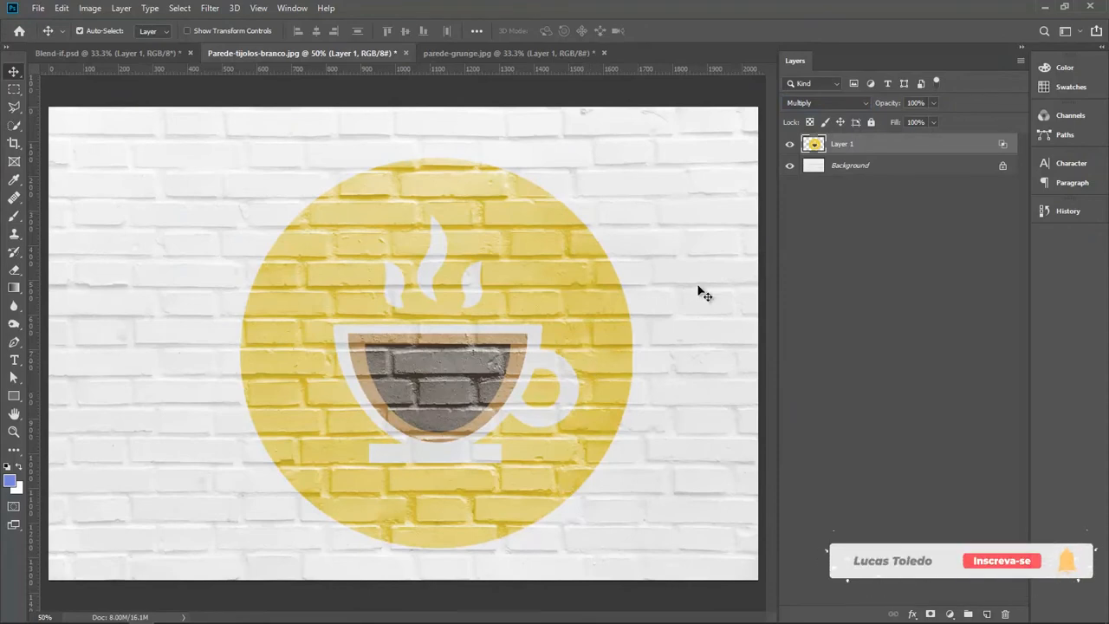
scroll(561, 372, "up", 5)
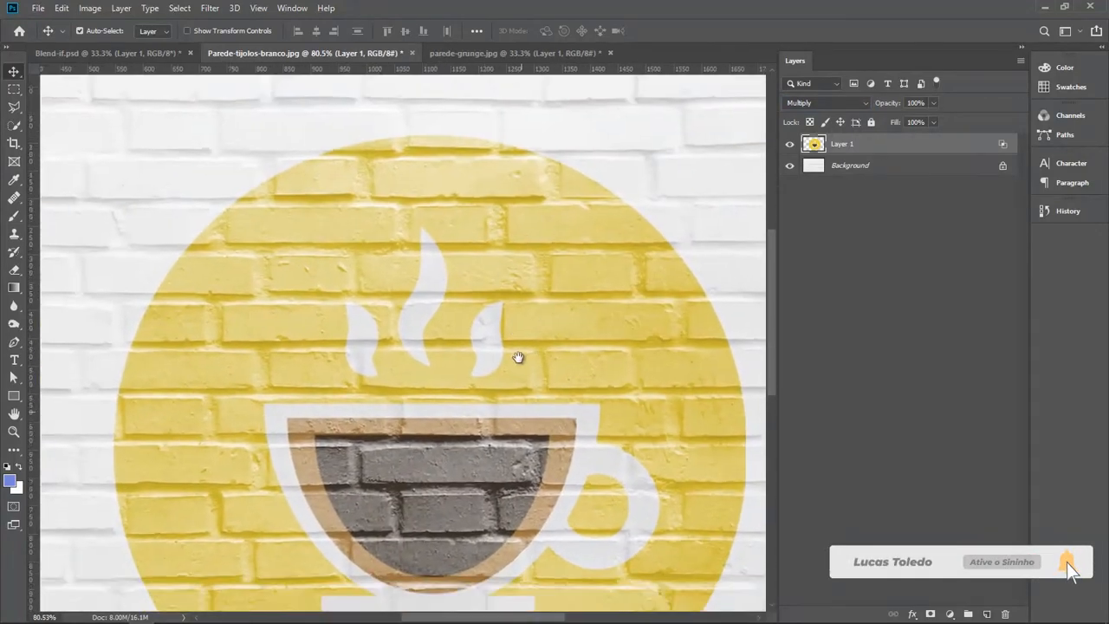
Step: Compare the brick wall logo in Normal and Multiply by undoing and redoing the blend mode change, keeping Multiply
left_click_drag(518, 357, 459, 235)
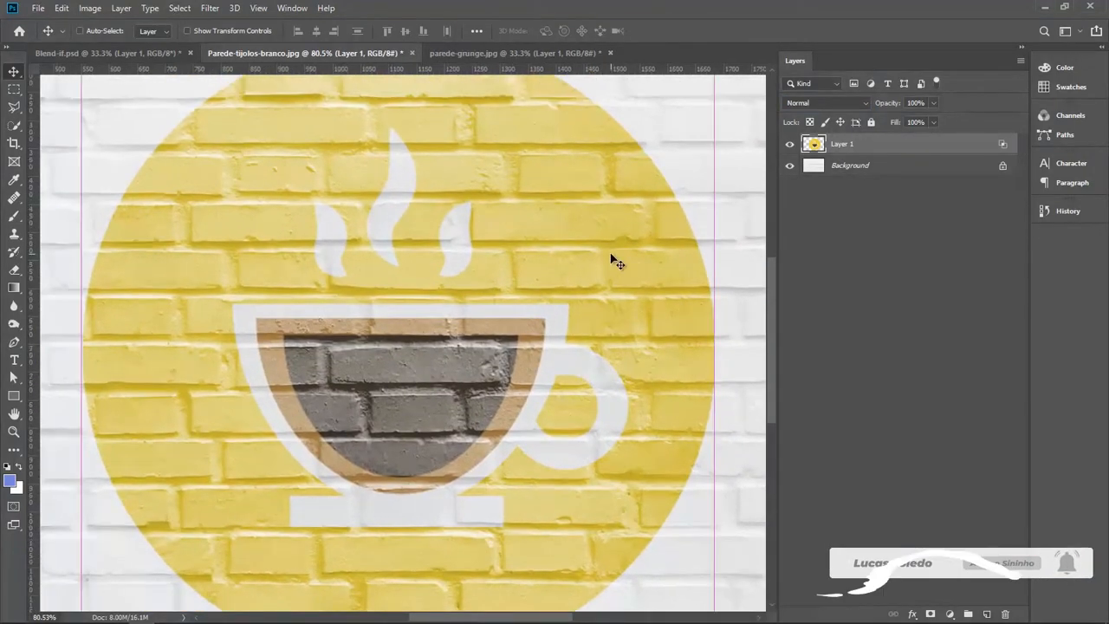
key("ctrl+z")
key("ctrl+shift+z")
scroll(533, 306, "up", 2)
scroll(533, 306, "left", 1)
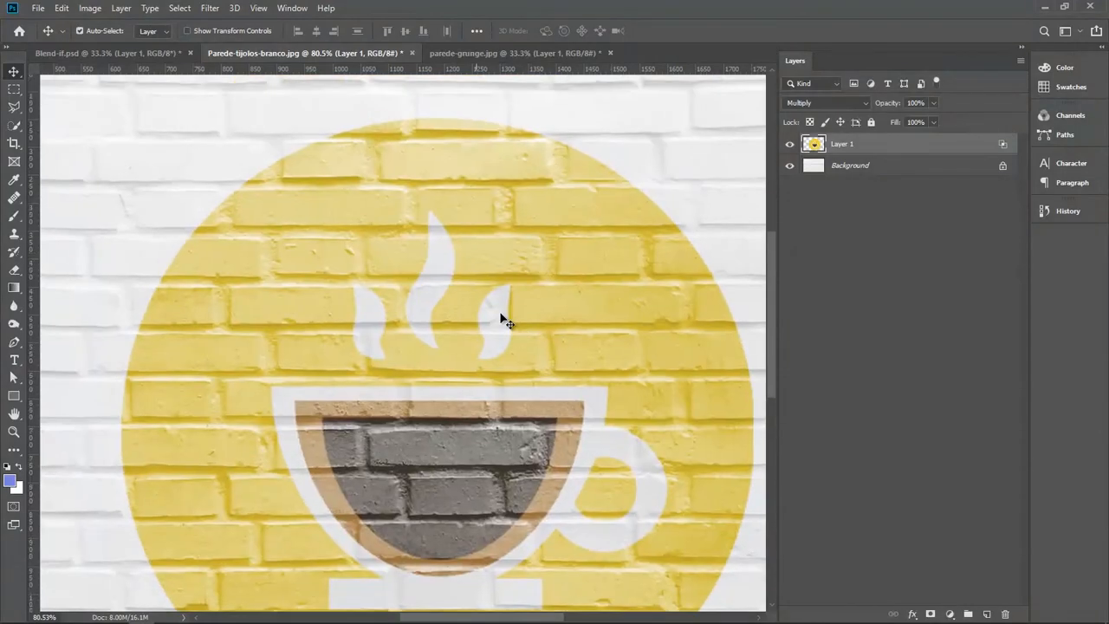
scroll(468, 201, "down", 4)
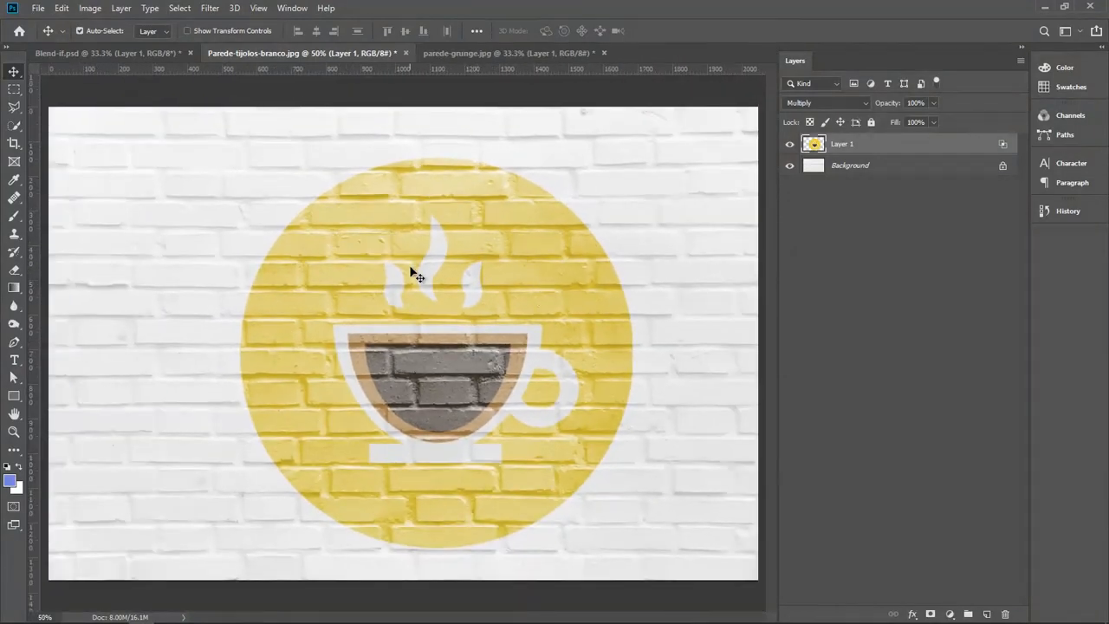
Step: In parede-grunge.jpg, place the coffee logo near the middle of the wall and open its layer's blending options
left_click(494, 52)
left_click_drag(424, 322, 443, 620)
left_click_drag(430, 569, 412, 343)
right_click(844, 145)
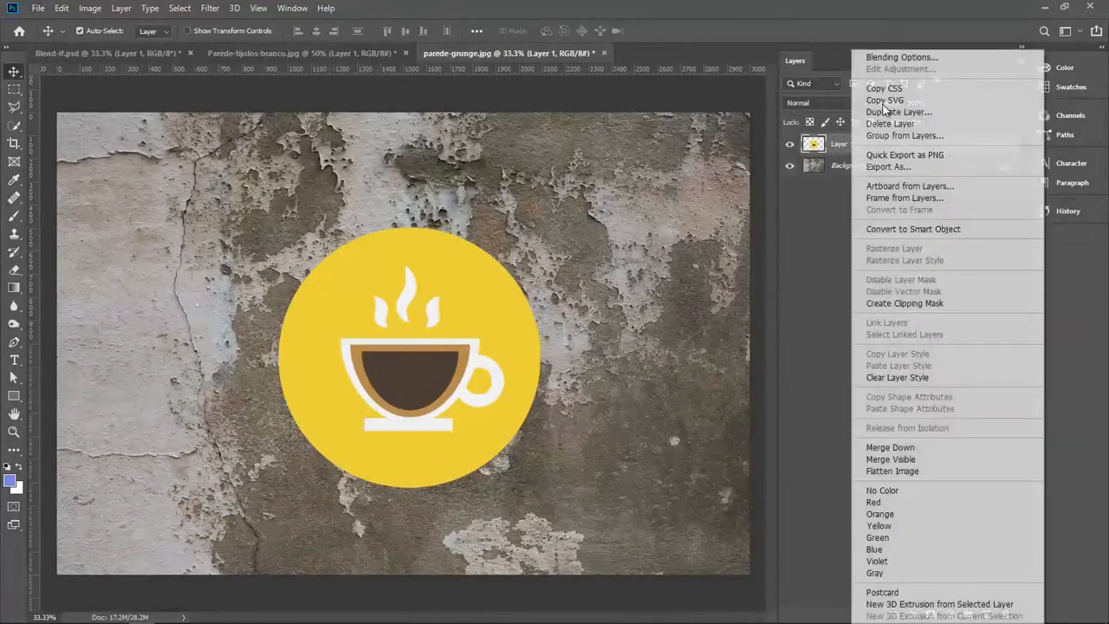
left_click(912, 60)
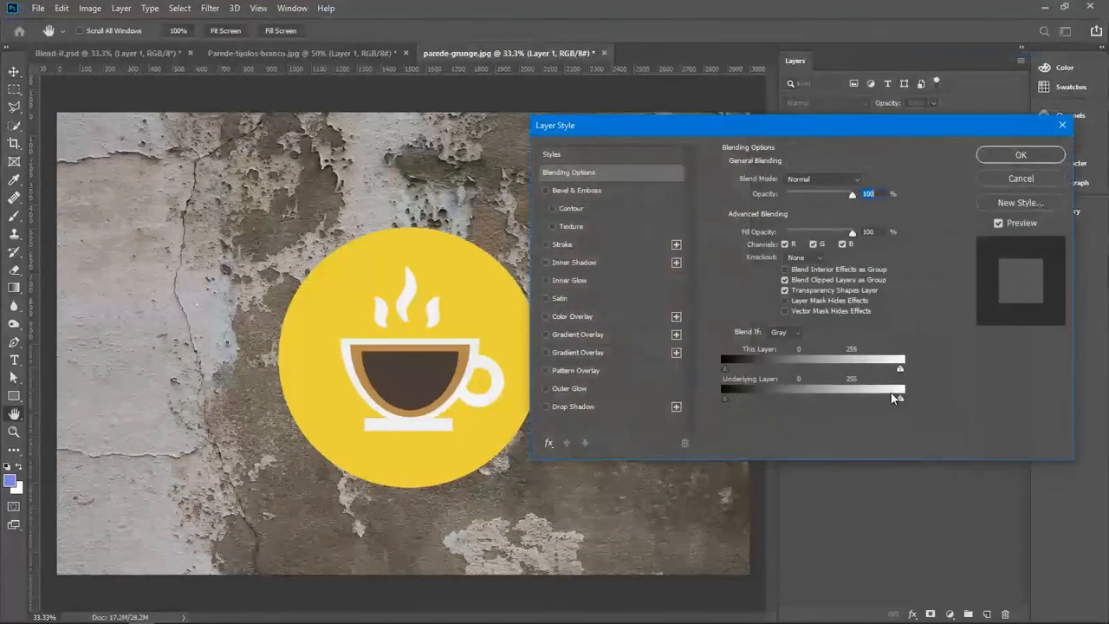
Step: Split the Underlying Layer's Blend If sliders to 157 / 202 for white and 0 / 167 for black
left_click_drag(847, 400, 831, 399)
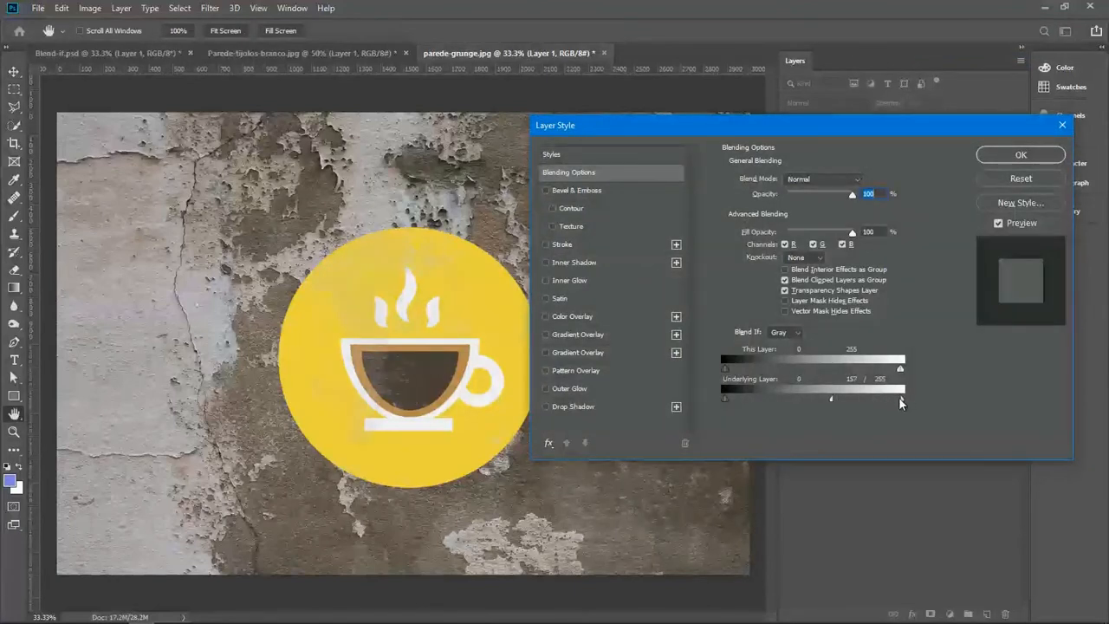
left_click_drag(874, 401, 864, 401)
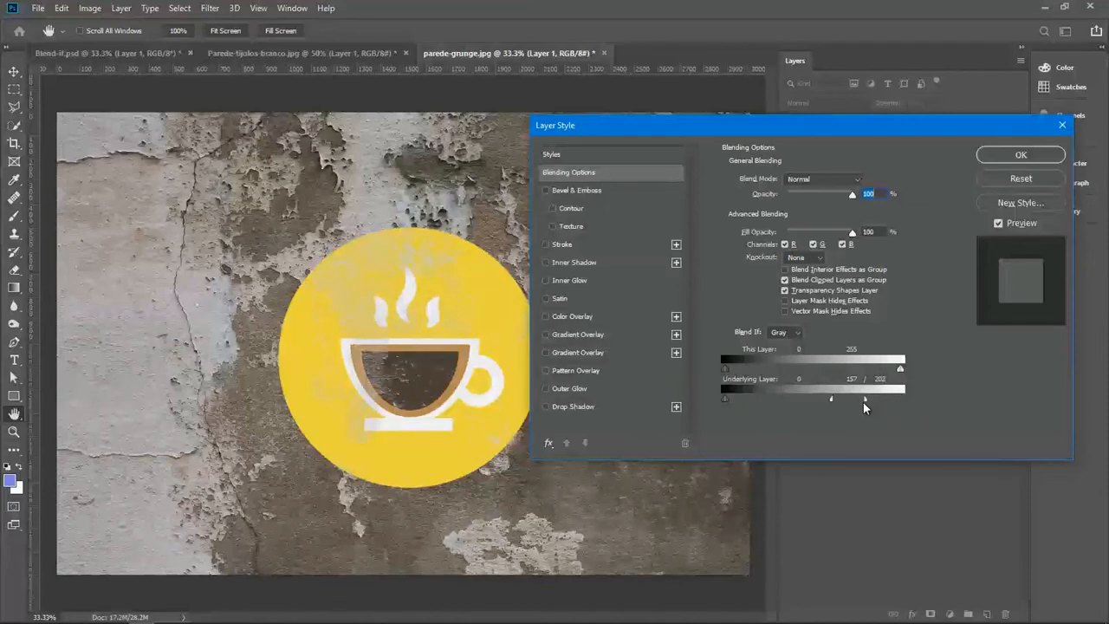
left_click_drag(759, 400, 840, 394)
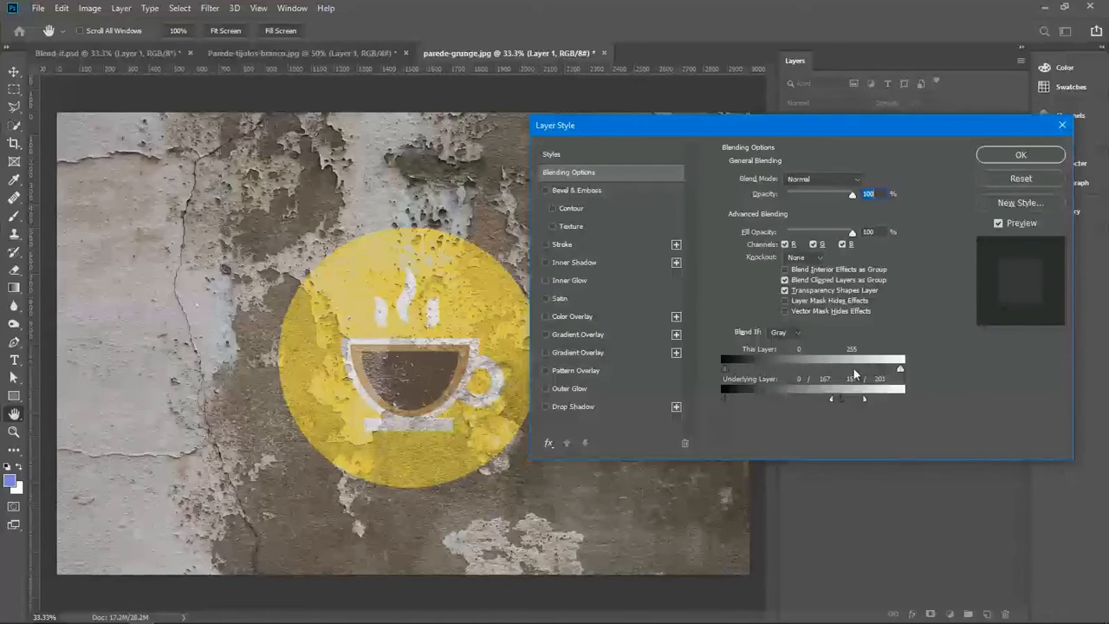
Step: Fine-tune the Underlying Layer's splits to 51 / 197 for black and 157 / 201 for white, and apply the blending
left_click_drag(902, 371, 864, 400)
left_click_drag(727, 404, 766, 403)
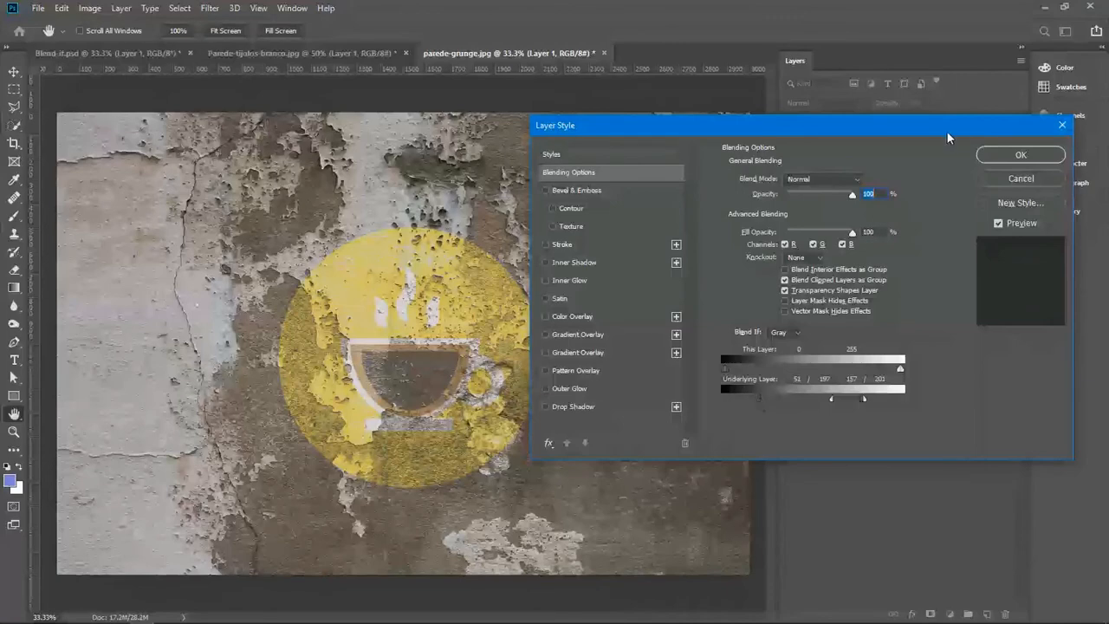
left_click(1013, 156)
Step: Move the logo over different areas of the grunge wall to check the blend, ending slightly left of the wall's centre
left_click_drag(459, 294, 500, 207)
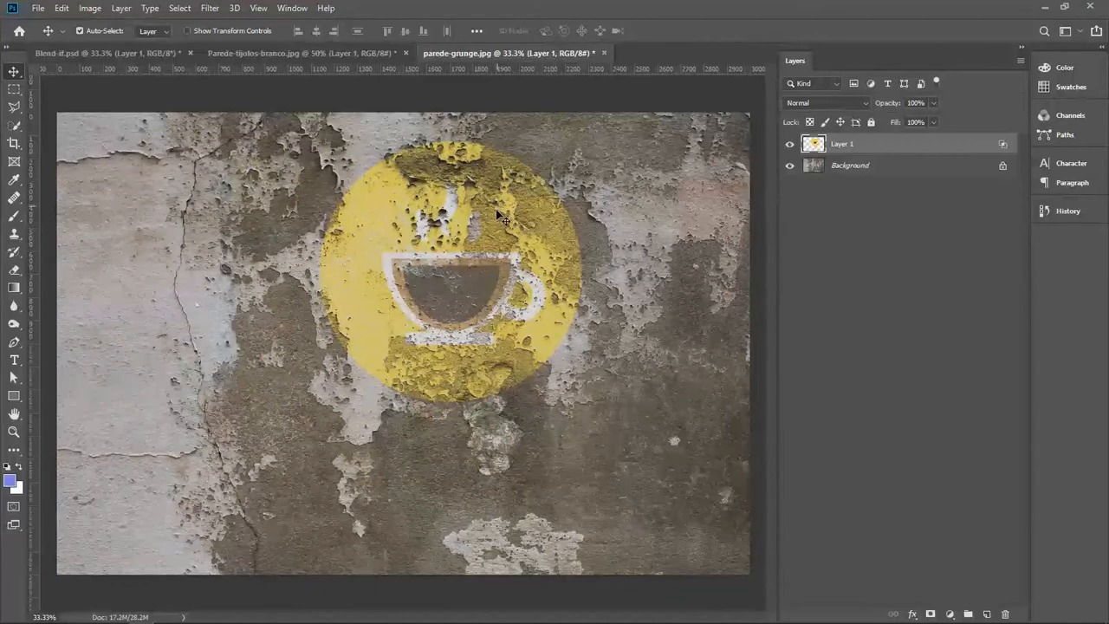
left_click_drag(447, 297, 665, 461)
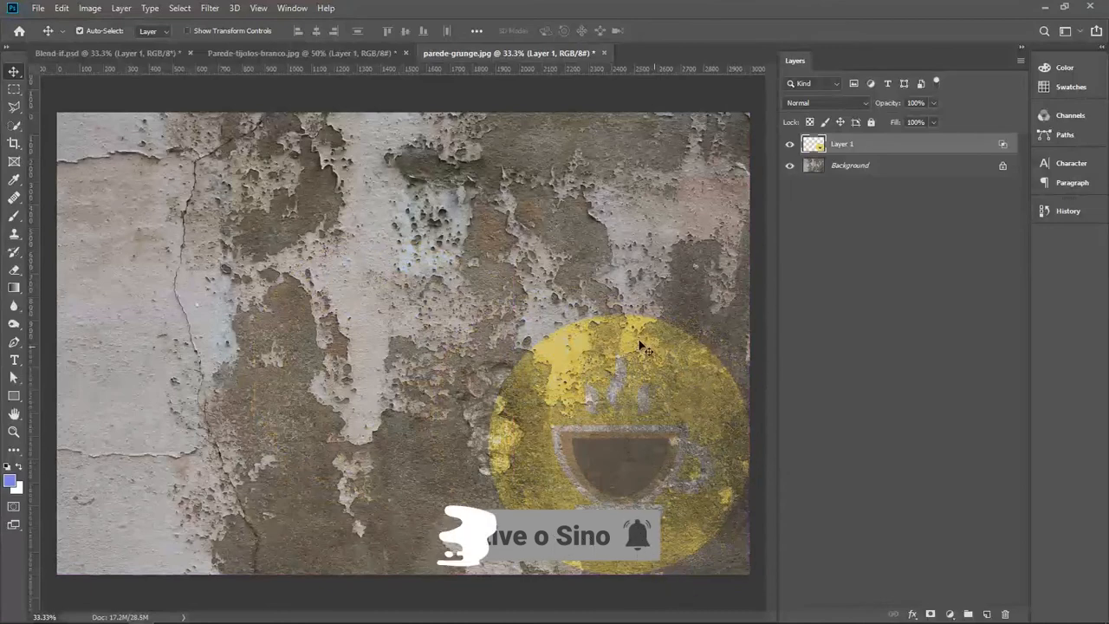
left_click_drag(674, 418, 462, 325)
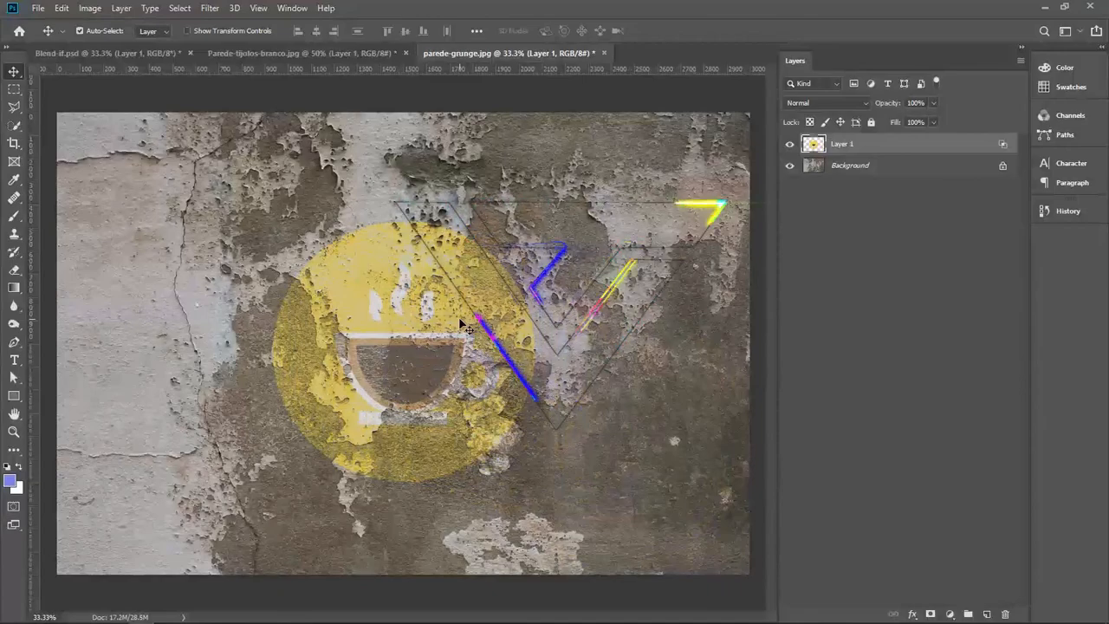